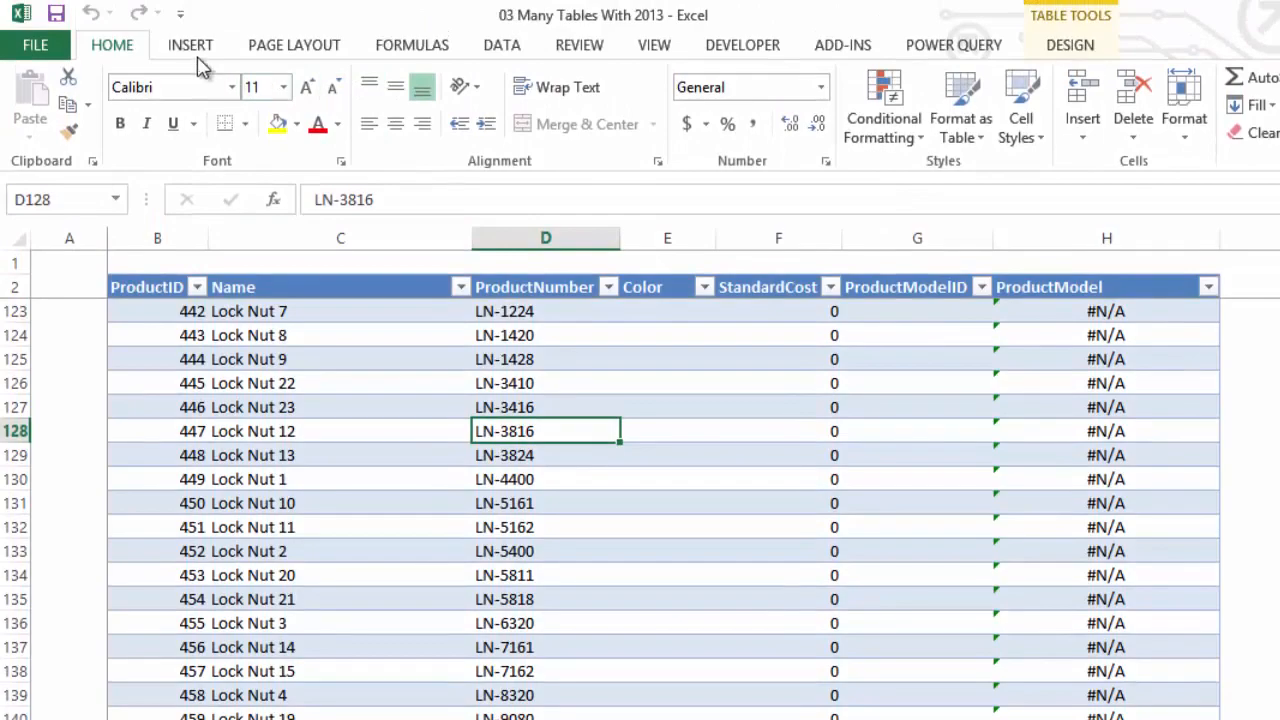
Create a PivotTable from the Products table on a new worksheet, with Color as the row field
click(192, 32)
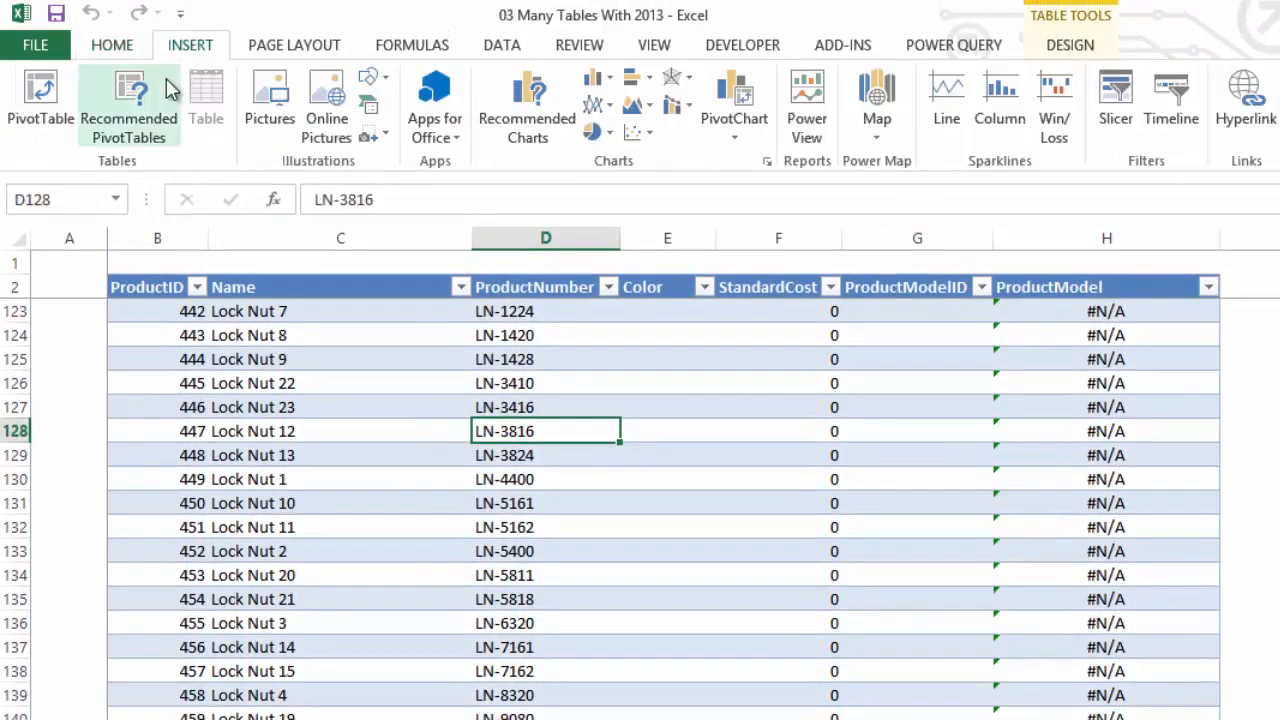
click(59, 98)
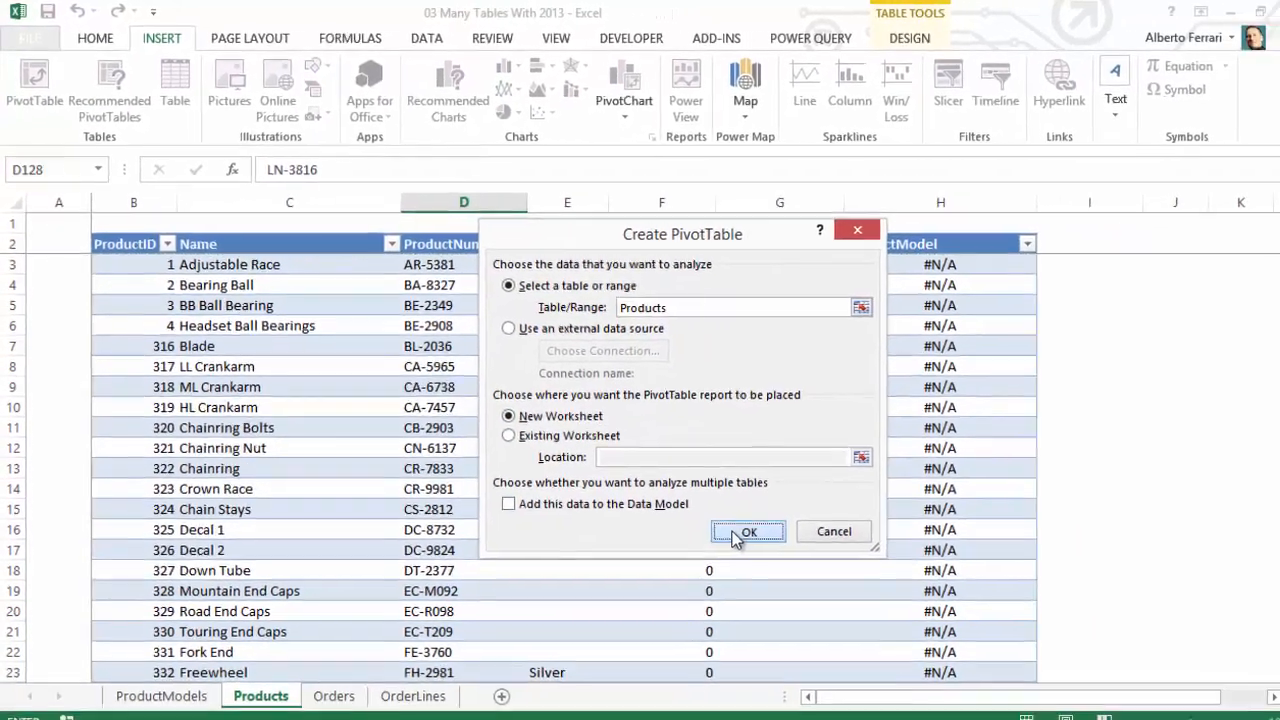
click(821, 583)
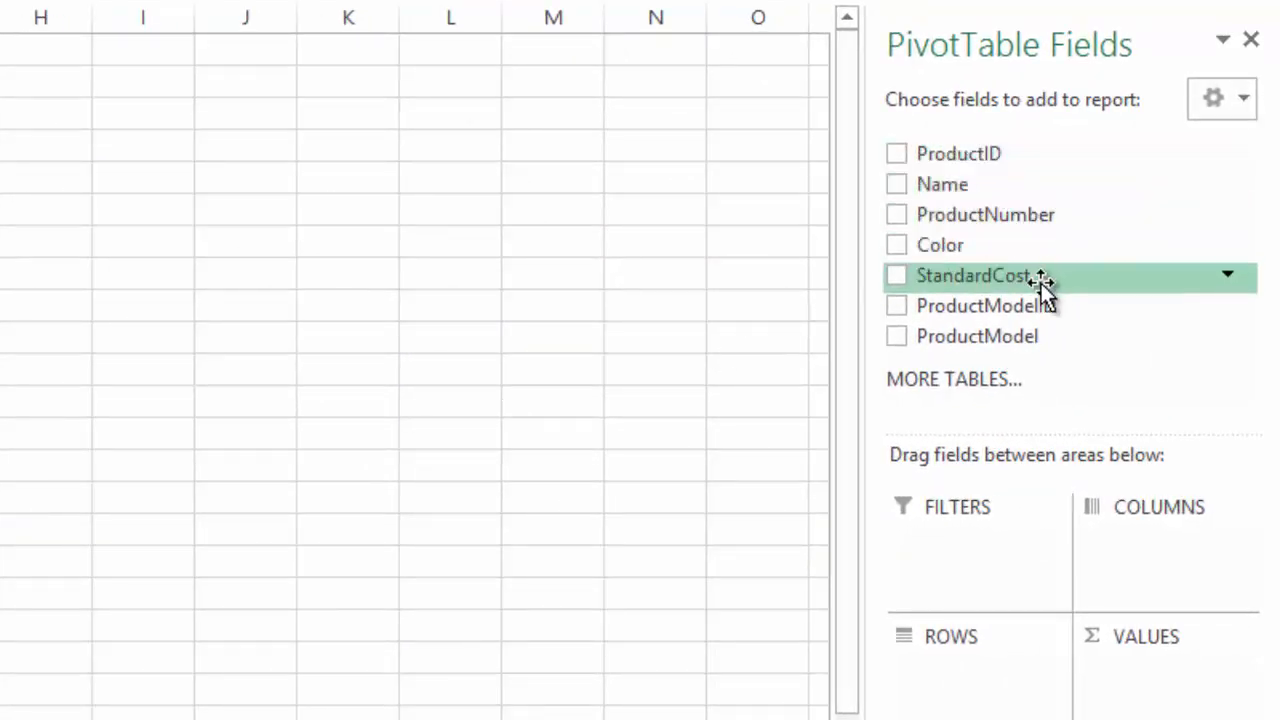
click(906, 245)
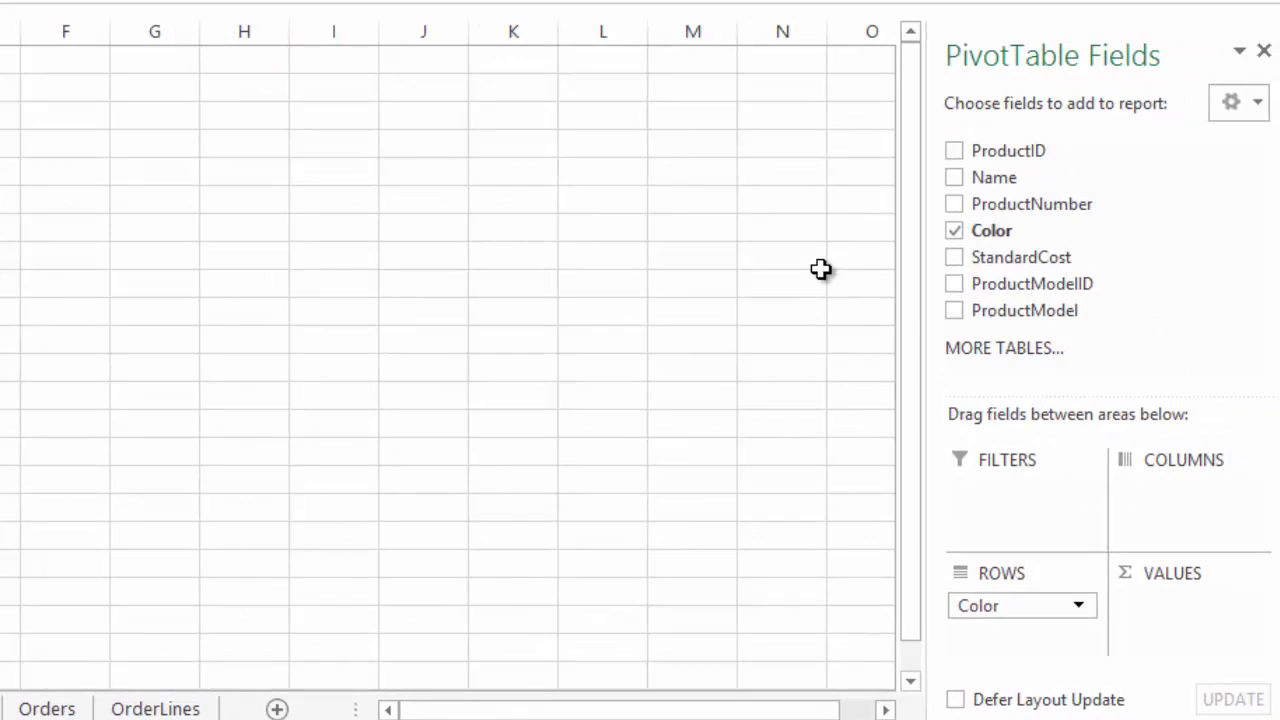
Recreate the PivotTable on the Data Model for multiple tables and add LineTotal from OrderLines as its value field
click(980, 352)
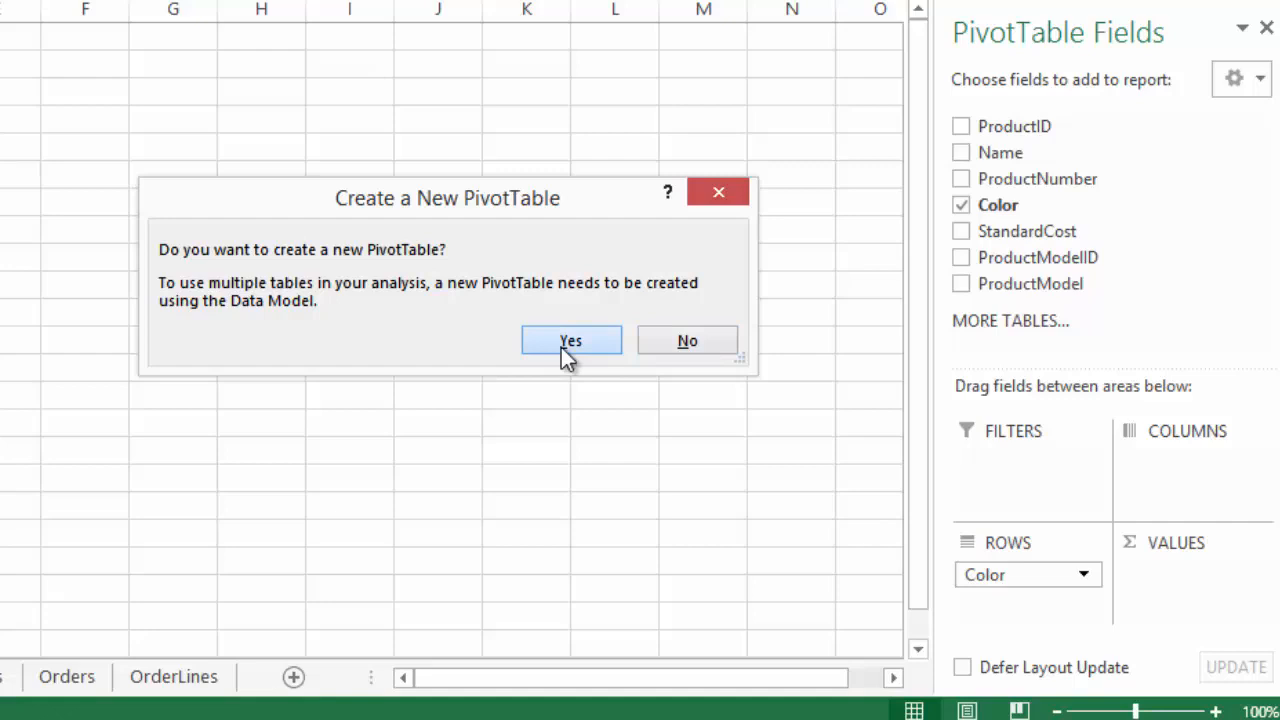
click(565, 342)
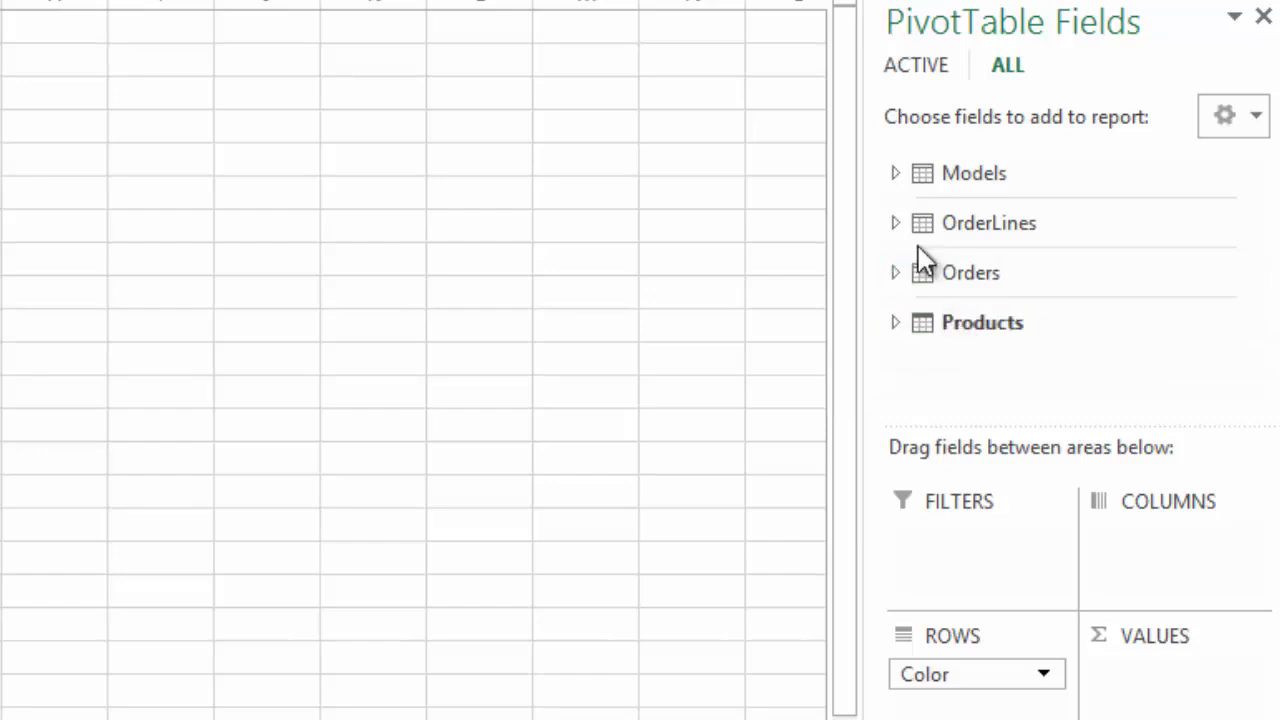
click(895, 222)
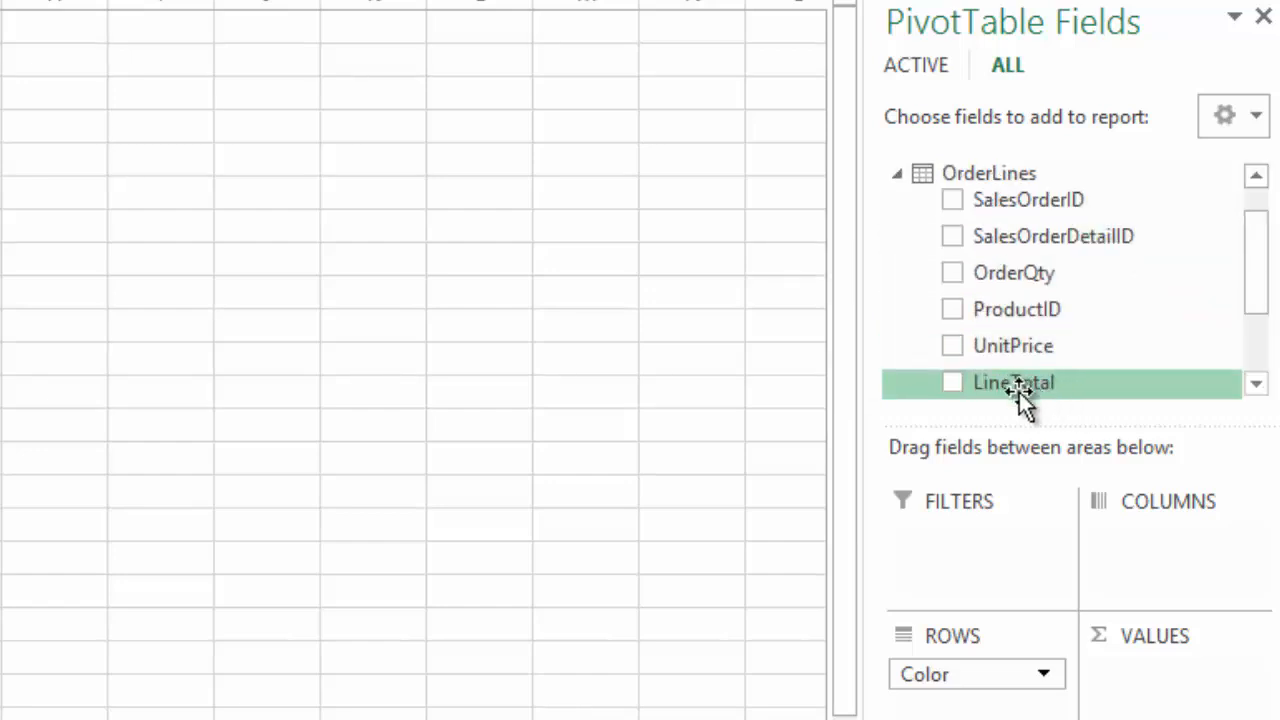
drag(1019, 392, 1183, 686)
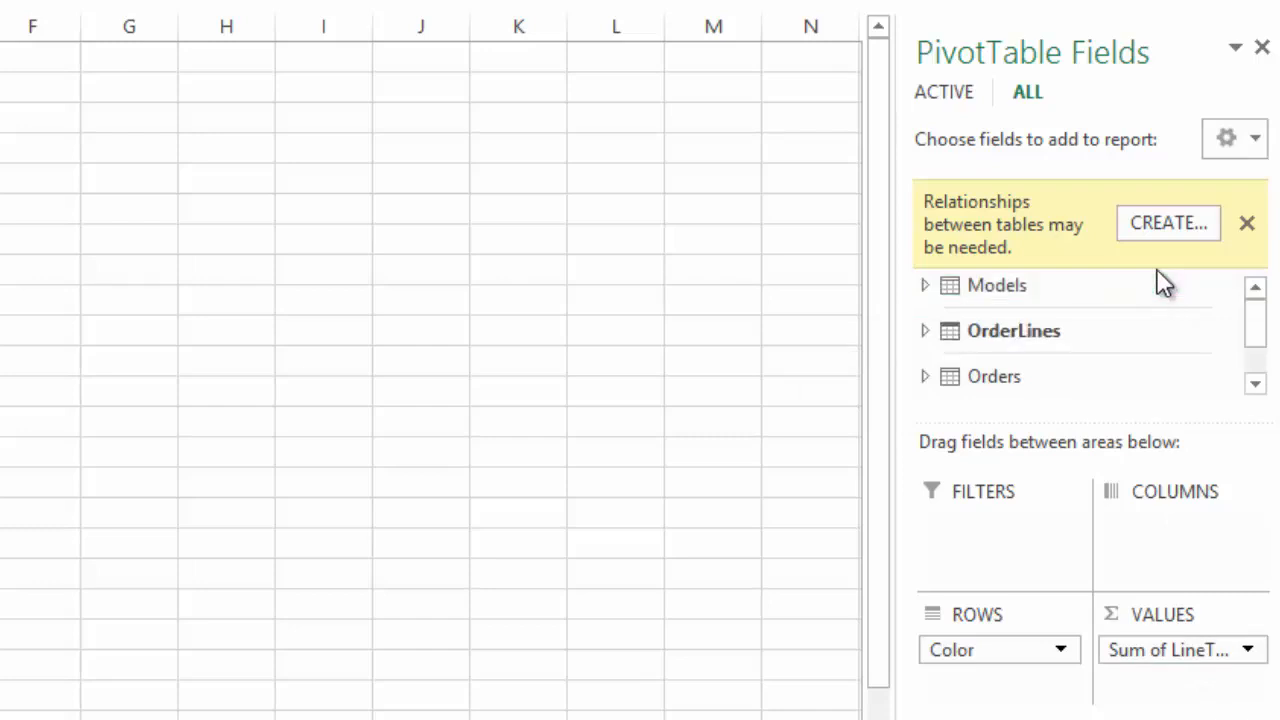
Create a relationship from the ProductID column of OrderLines to the primary ProductID column of Products
click(1181, 221)
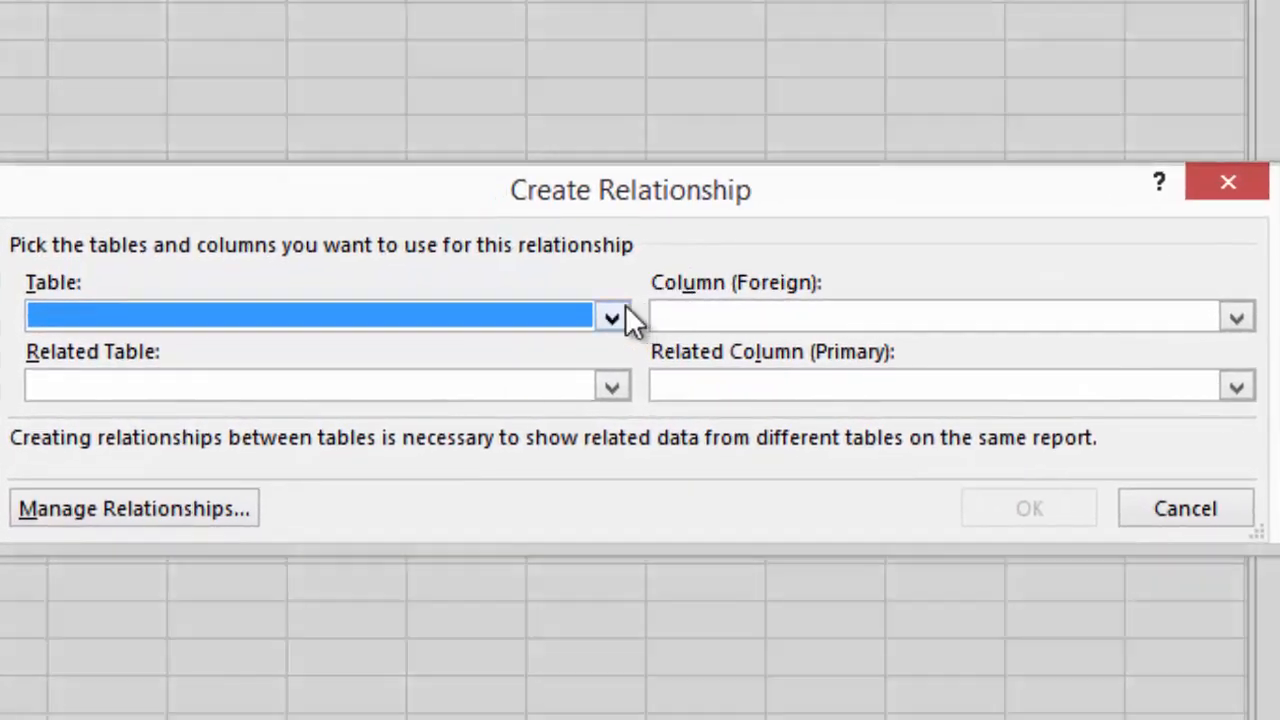
click(619, 310)
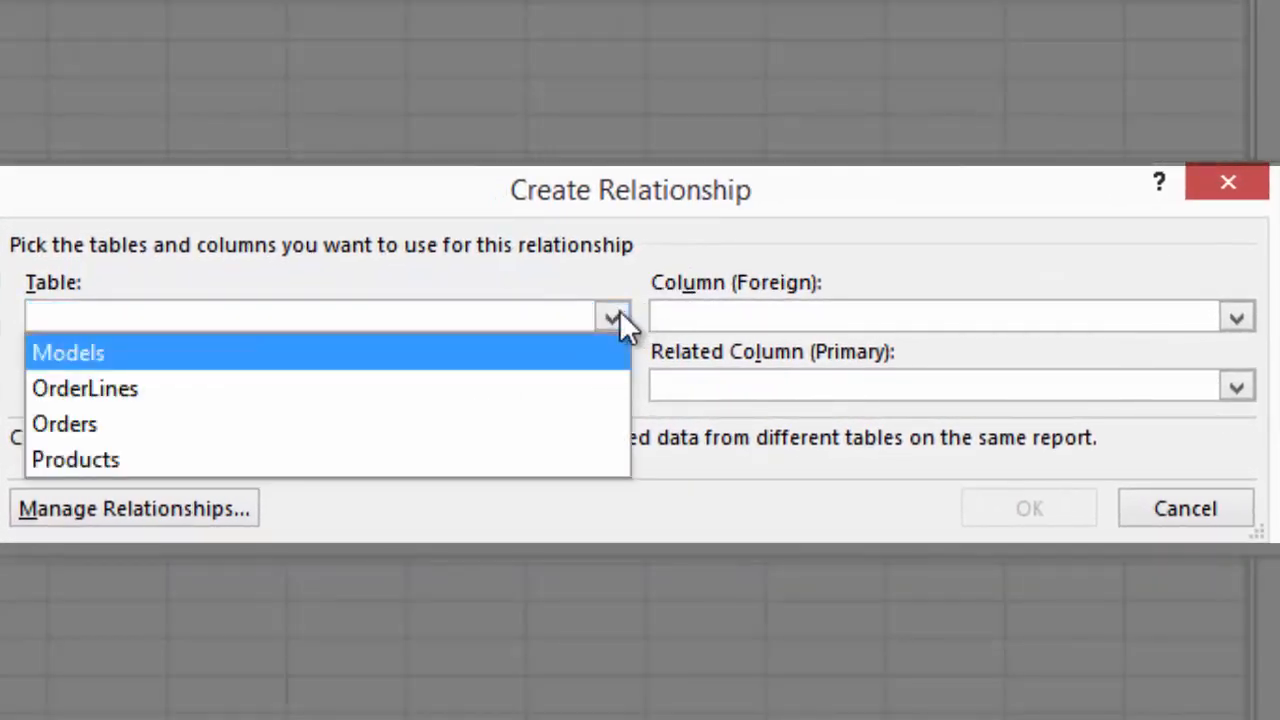
click(531, 390)
click(737, 316)
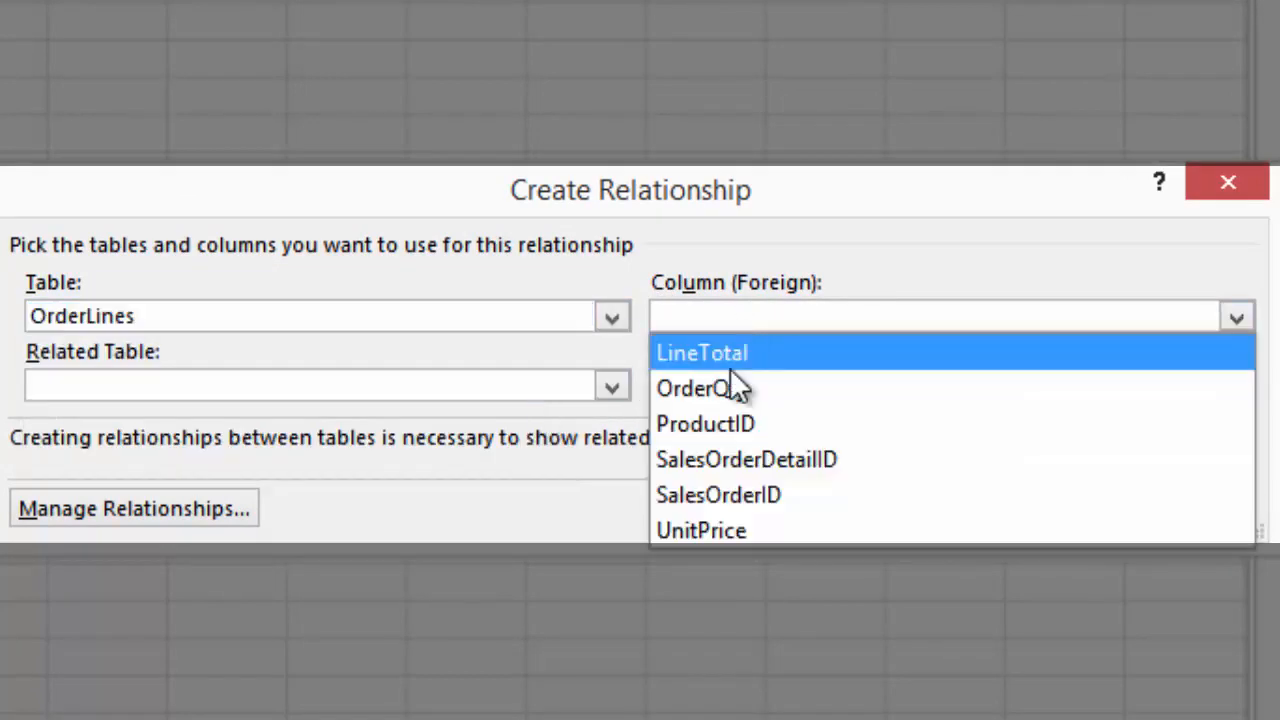
click(746, 424)
click(541, 391)
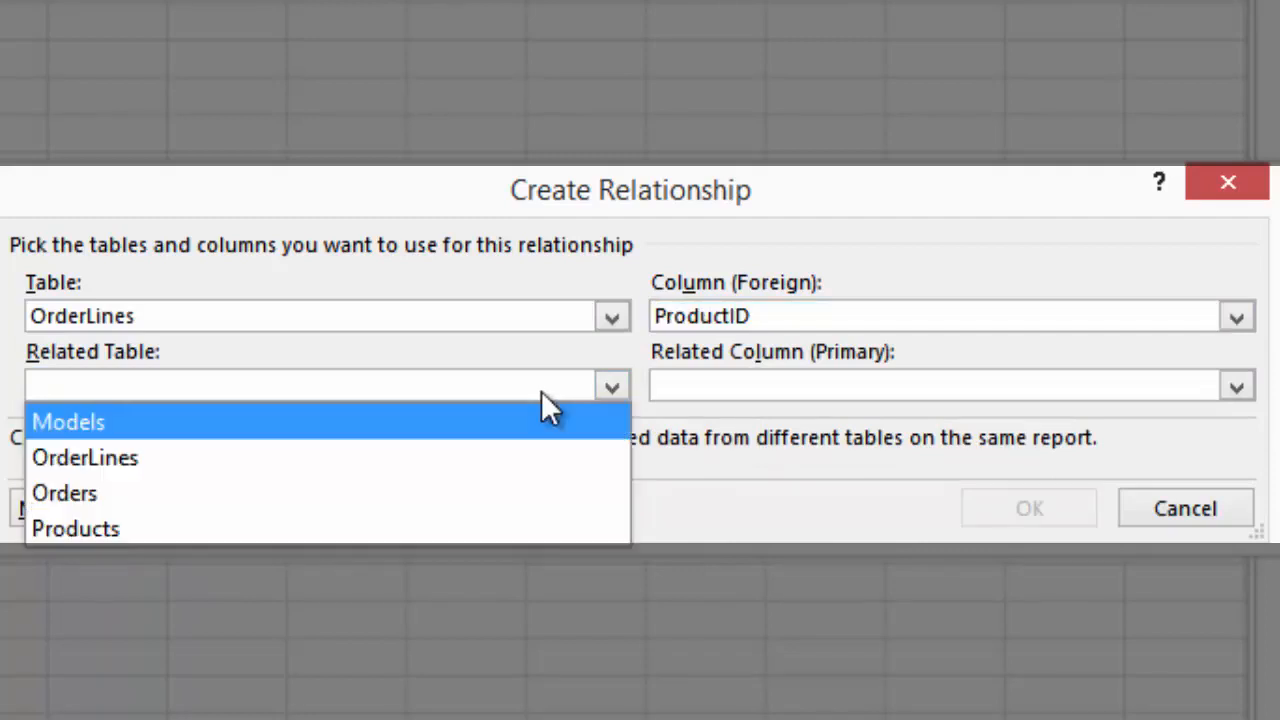
click(421, 528)
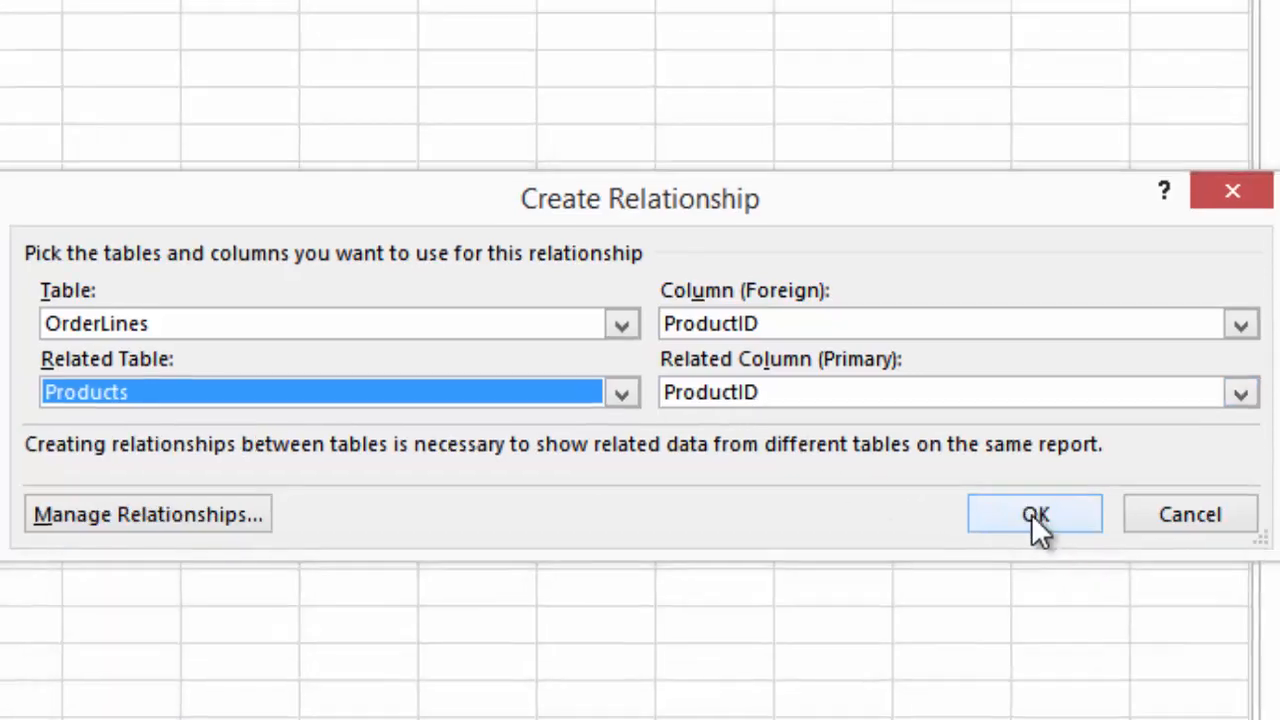
click(1027, 508)
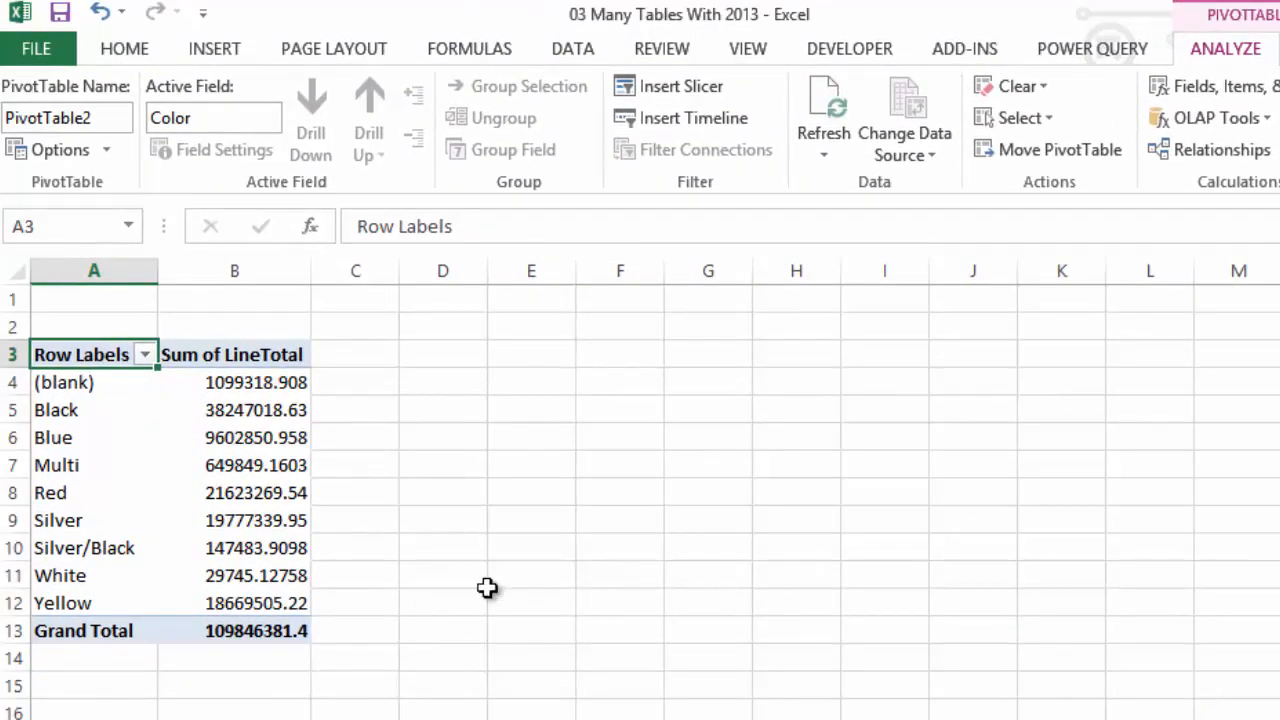
Apply the comma number style to the PivotTable's Sum of LineTotal values, including the grand total
drag(248, 388, 262, 632)
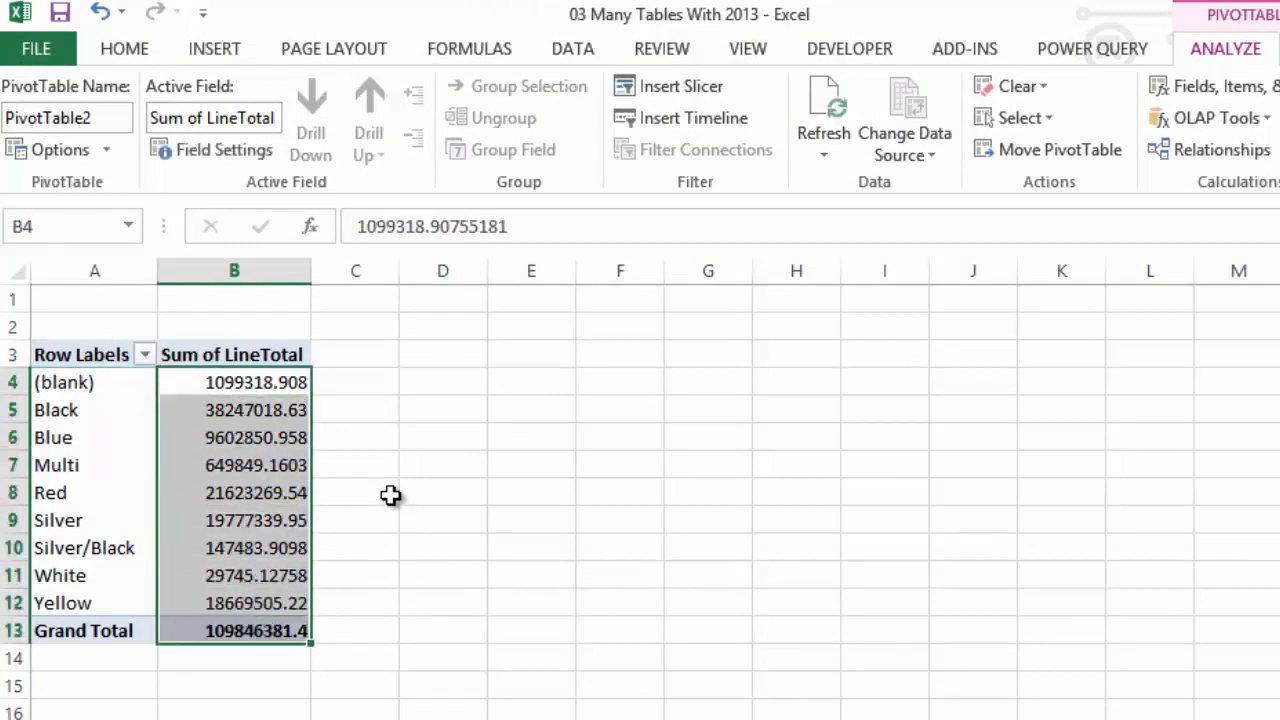
click(147, 52)
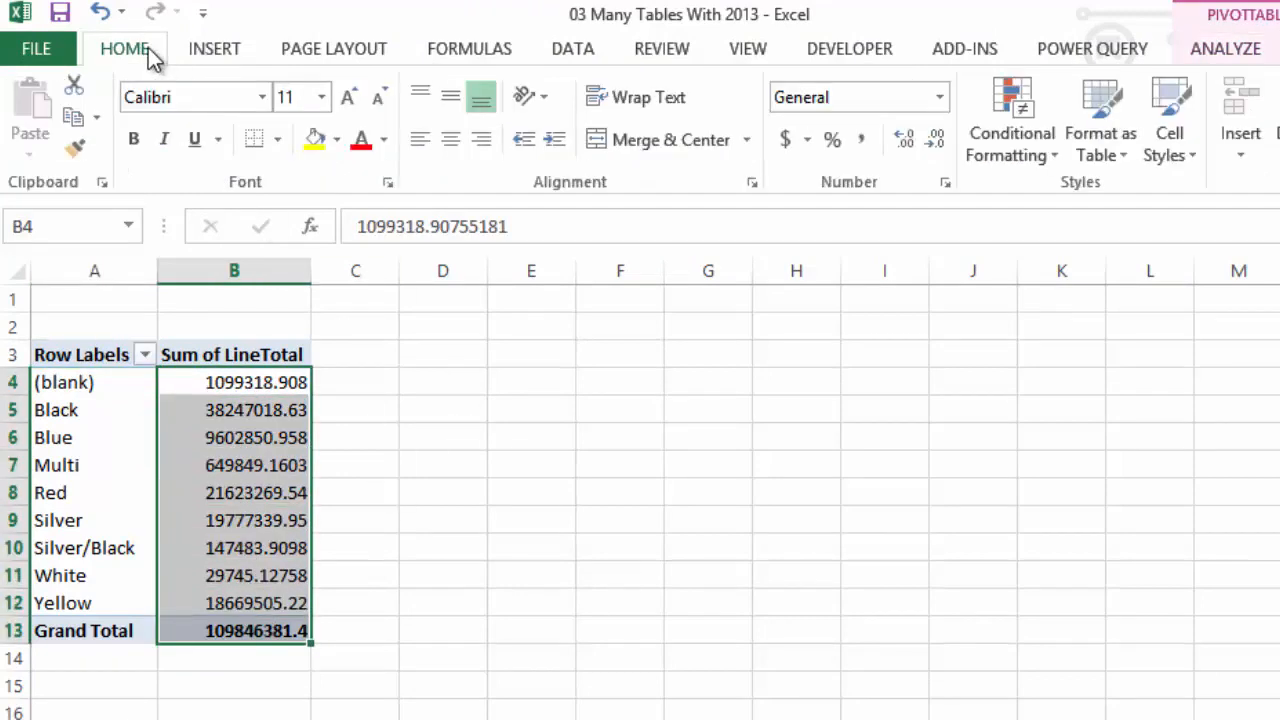
click(864, 148)
click(692, 601)
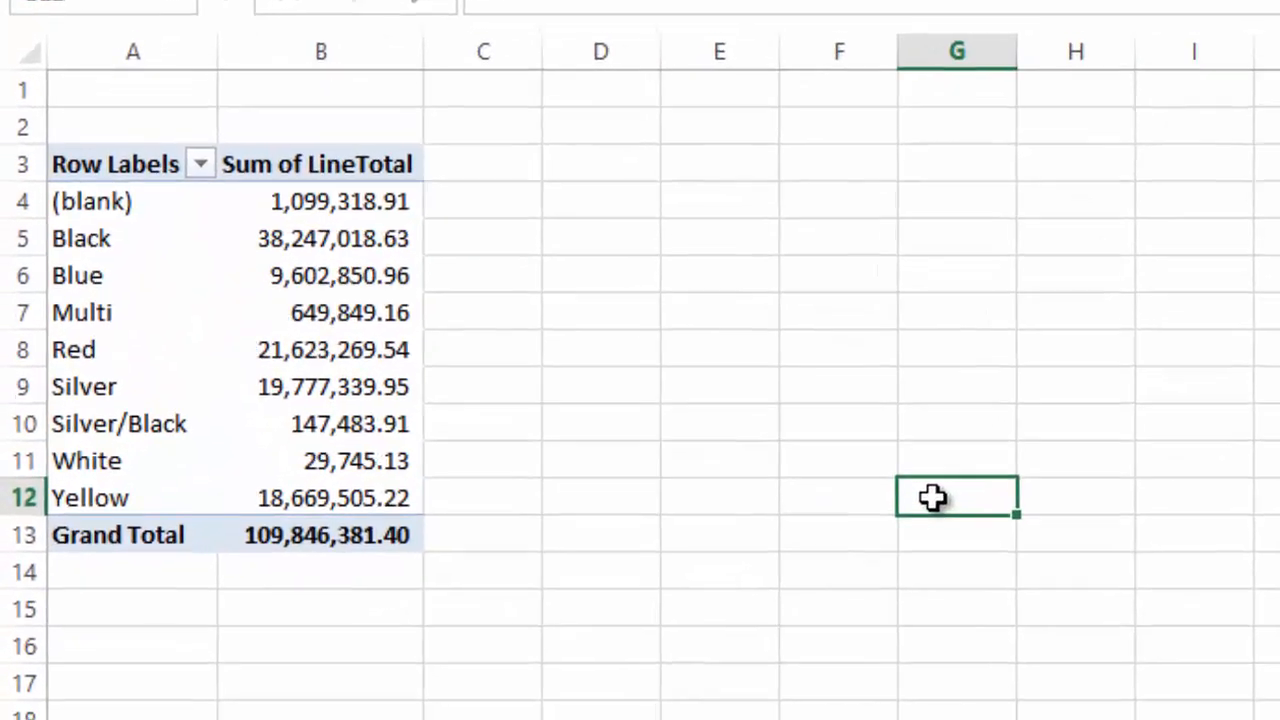
click(507, 538)
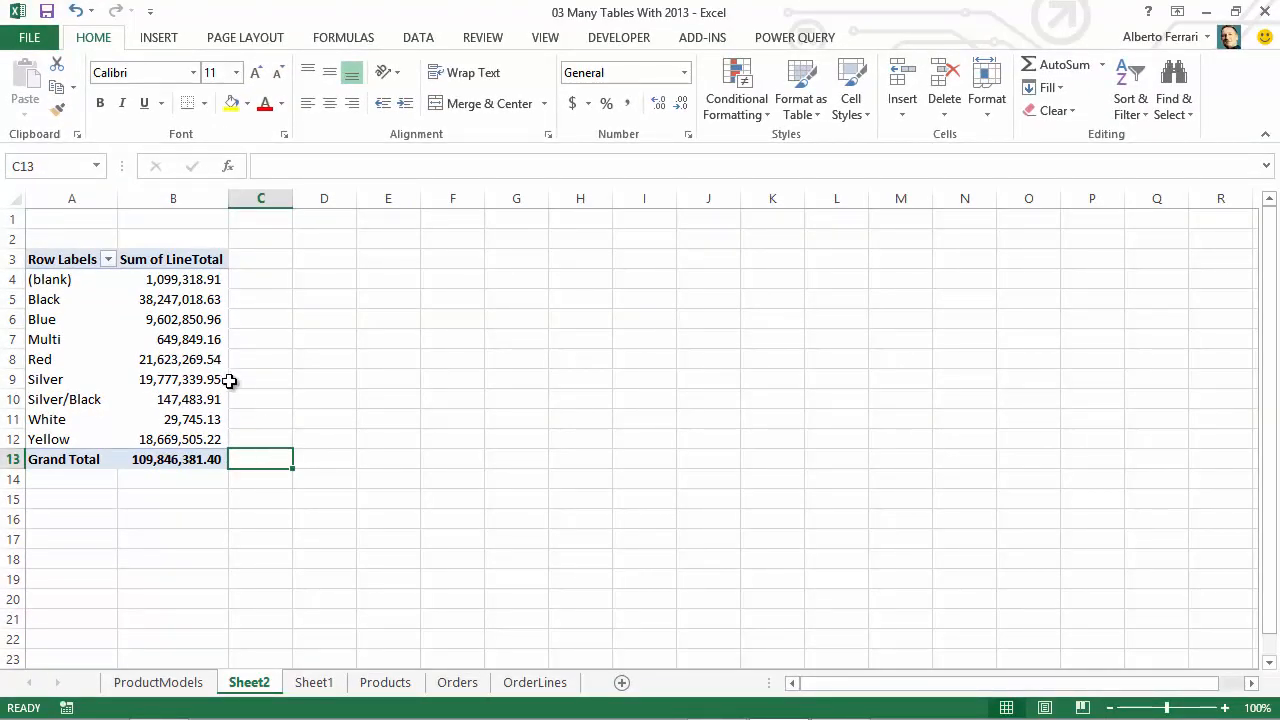
Enable the COM add-in Microsoft Office PowerPivot for Excel 2013
click(24, 40)
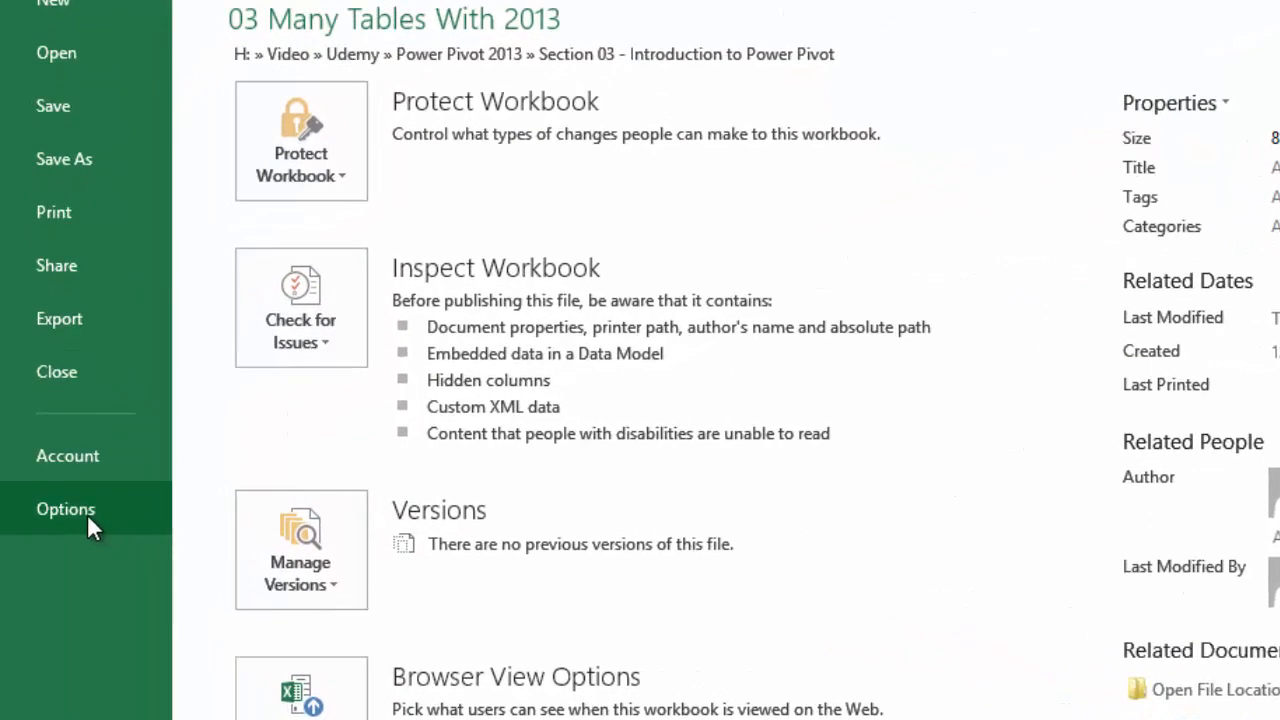
click(88, 513)
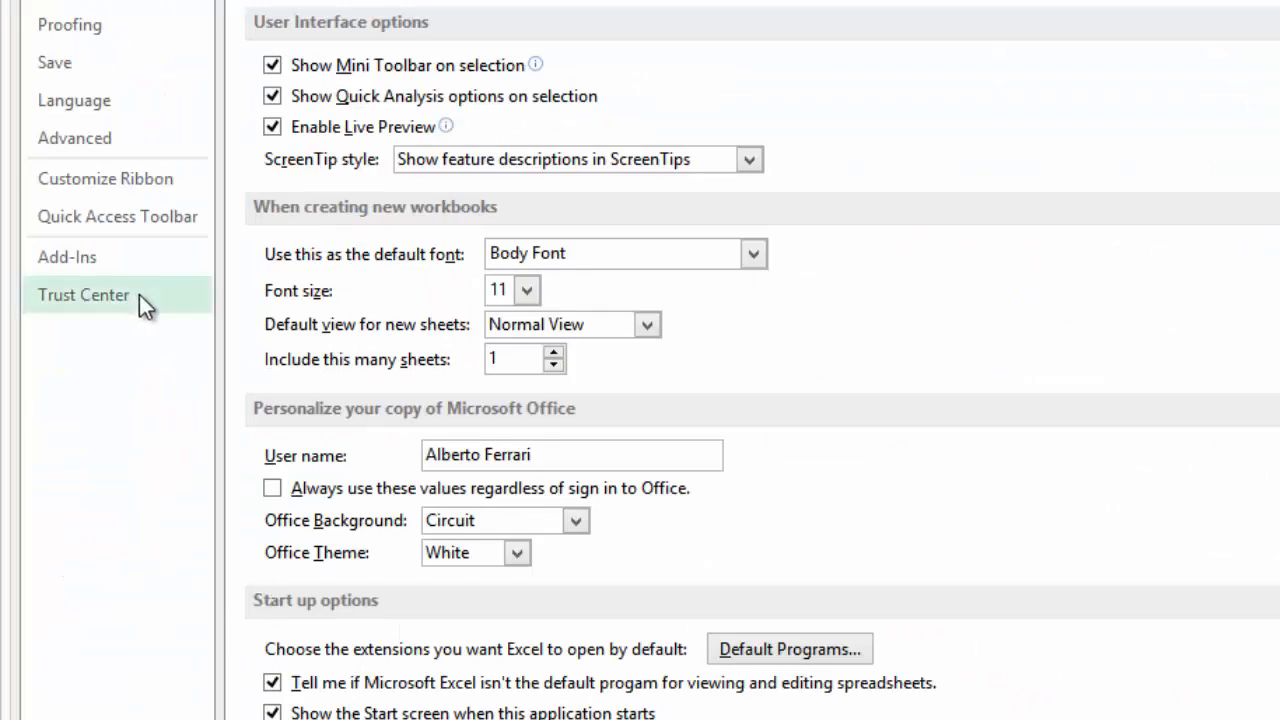
click(35, 260)
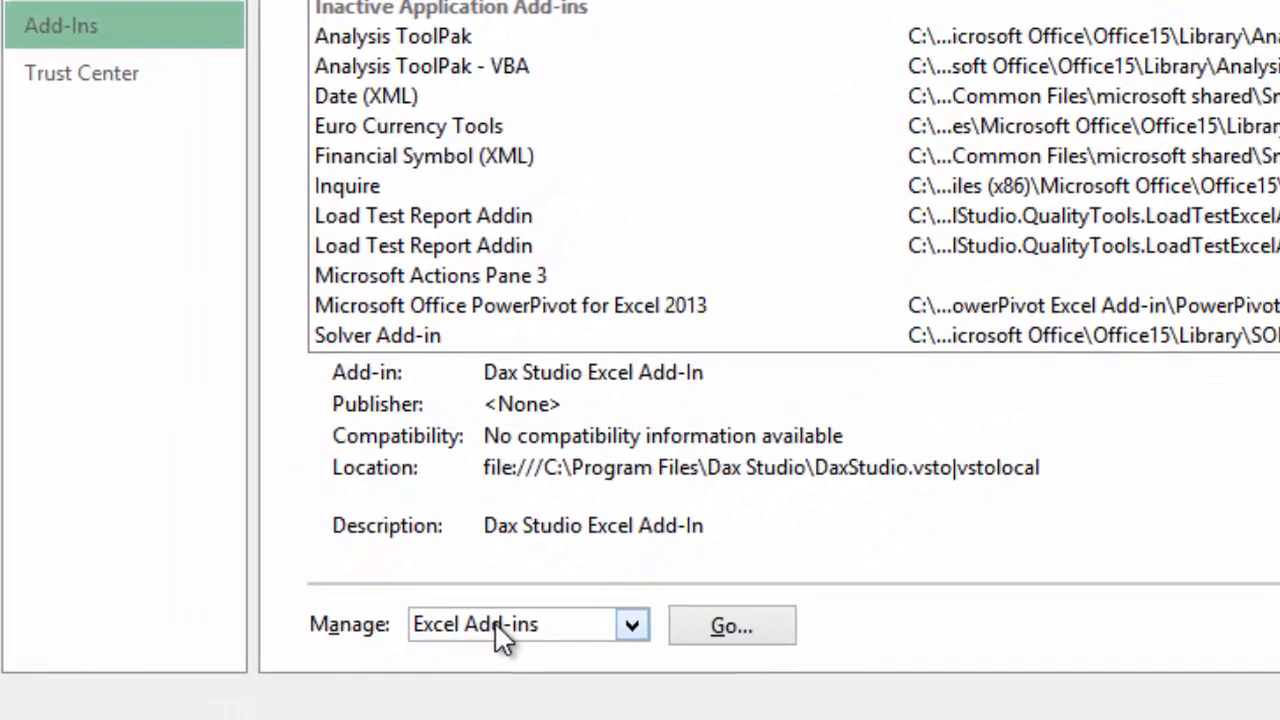
click(440, 714)
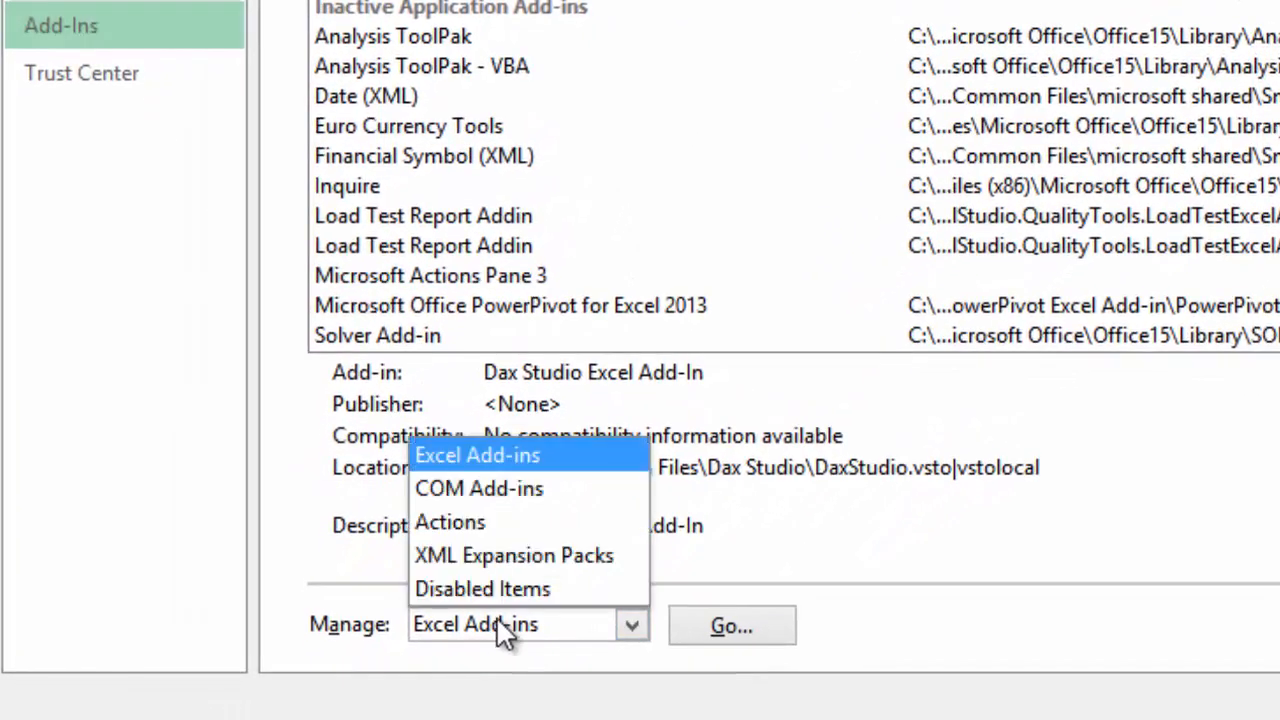
click(496, 493)
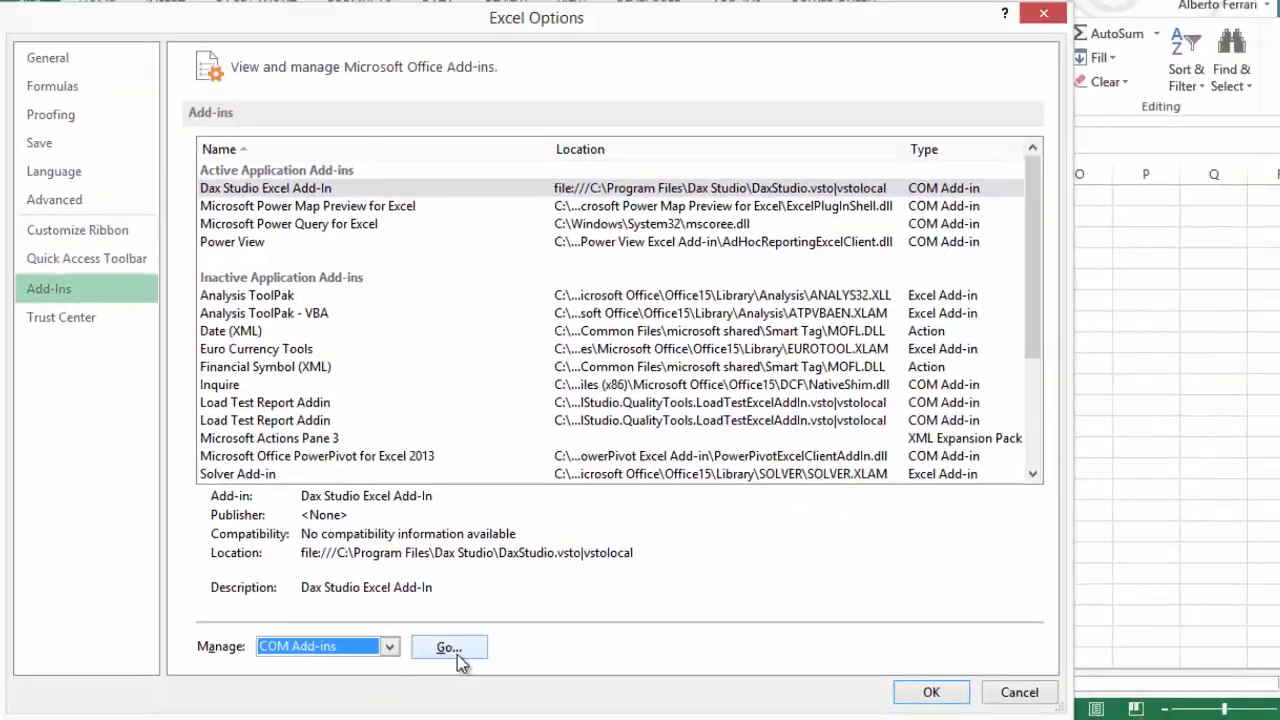
click(732, 626)
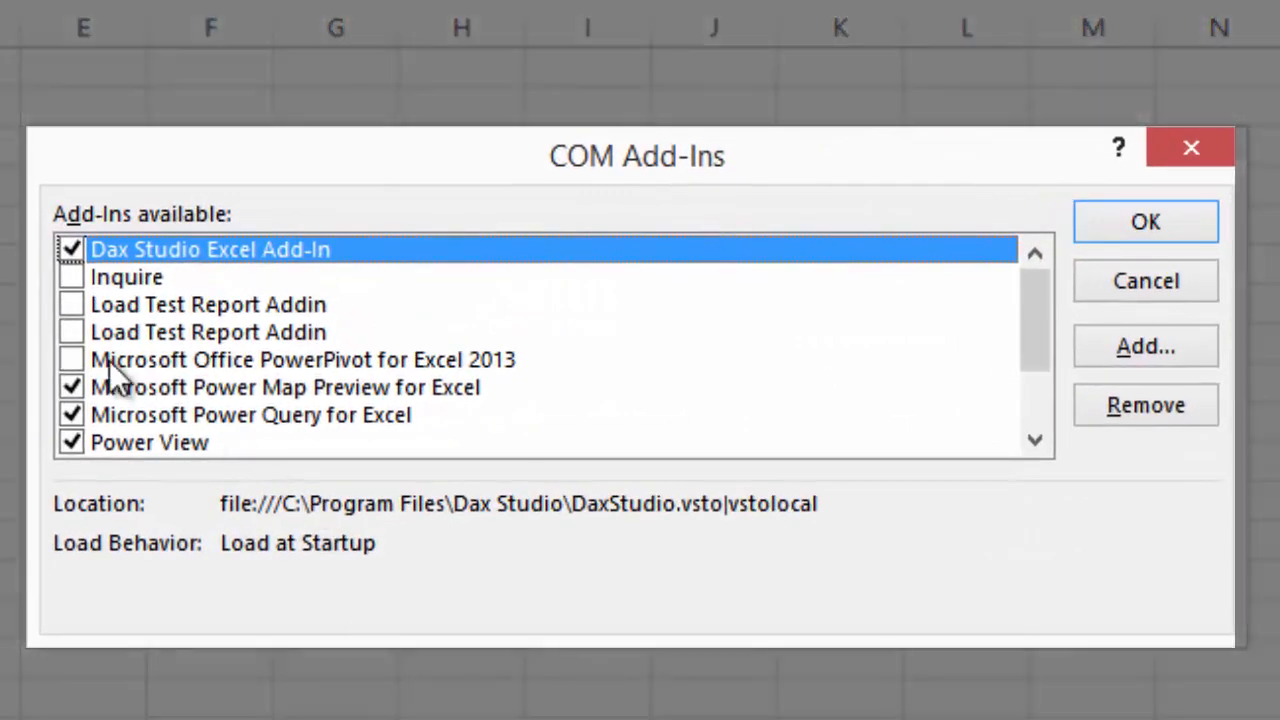
click(72, 359)
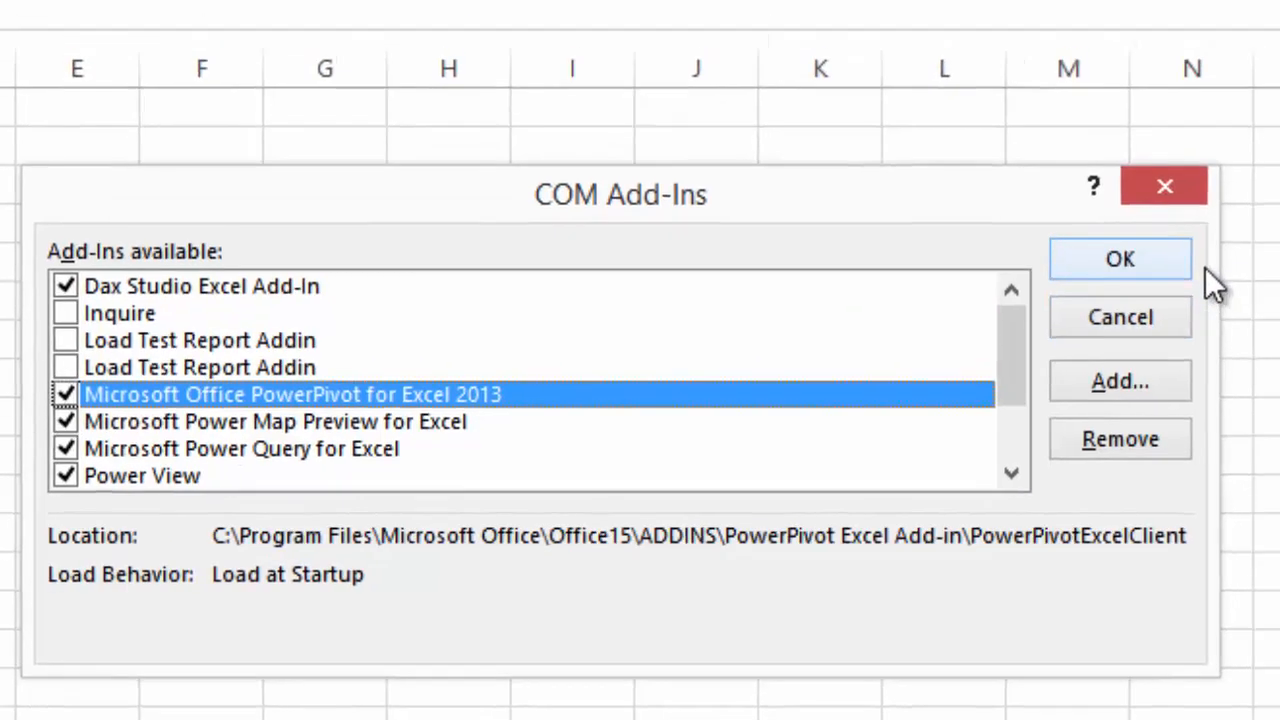
click(1120, 259)
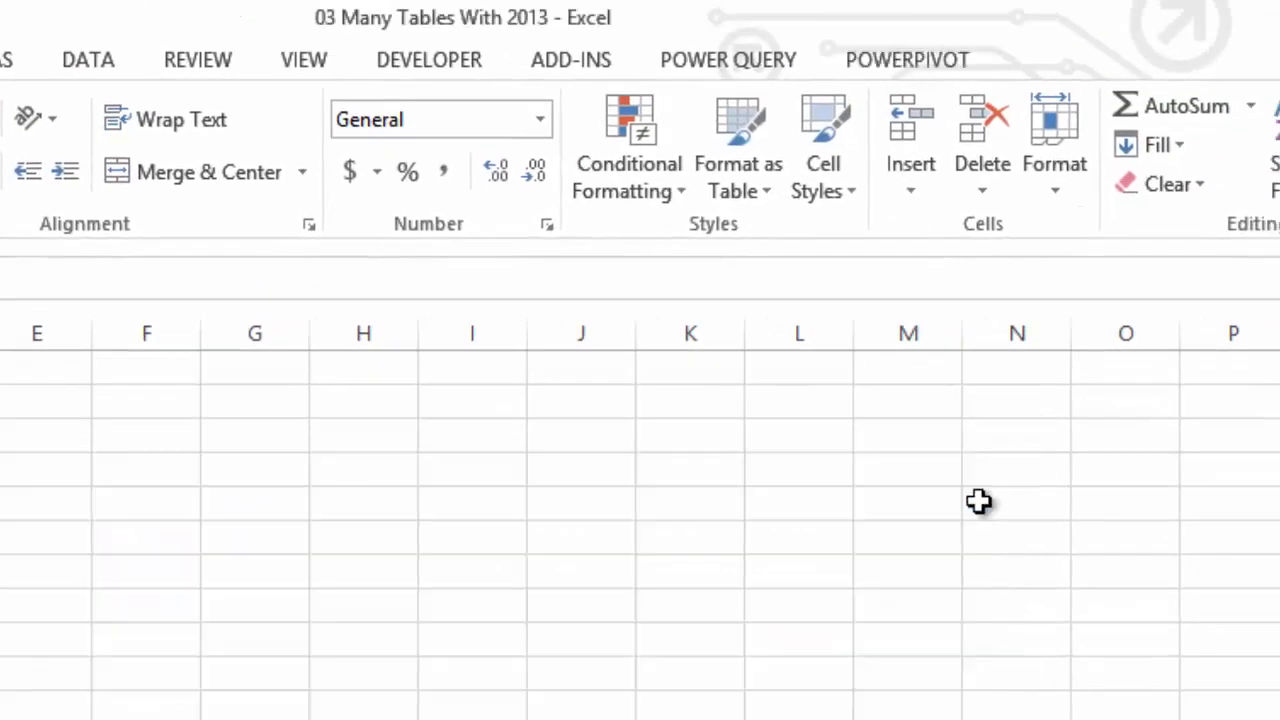
Open the Power Pivot data model in diagram view and examine the relationship between Products and OrderLines
click(920, 64)
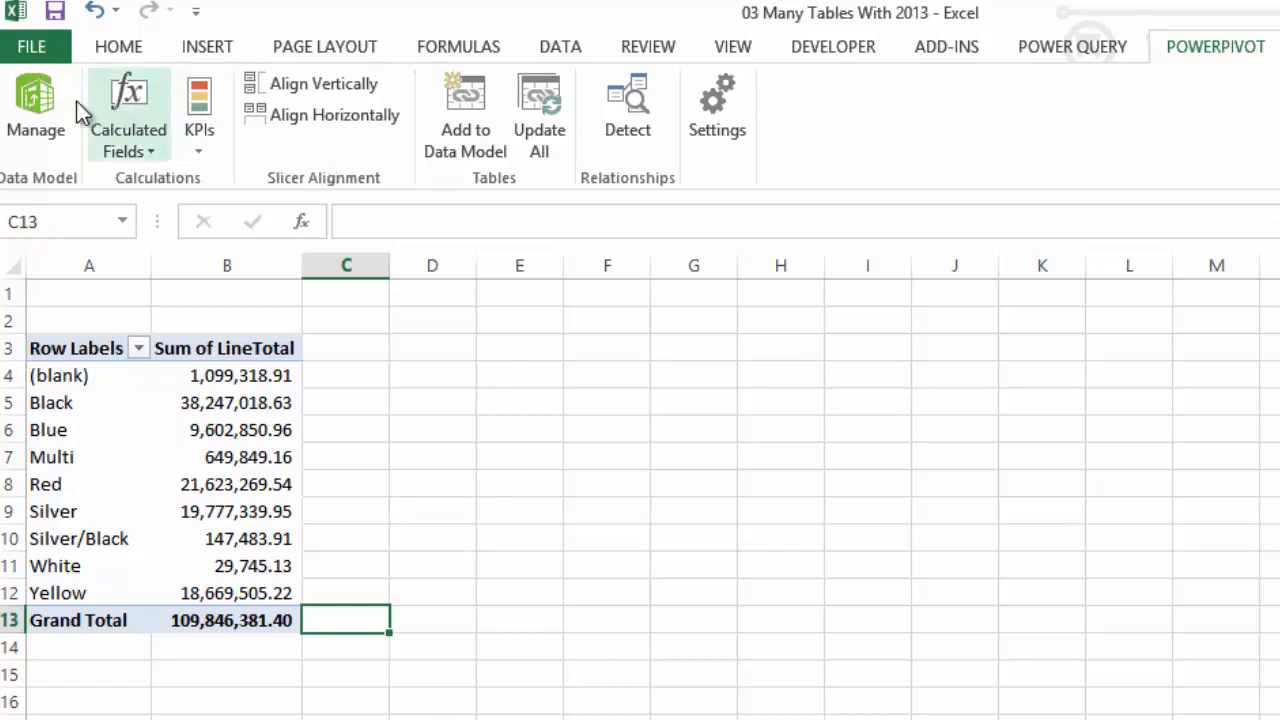
click(35, 100)
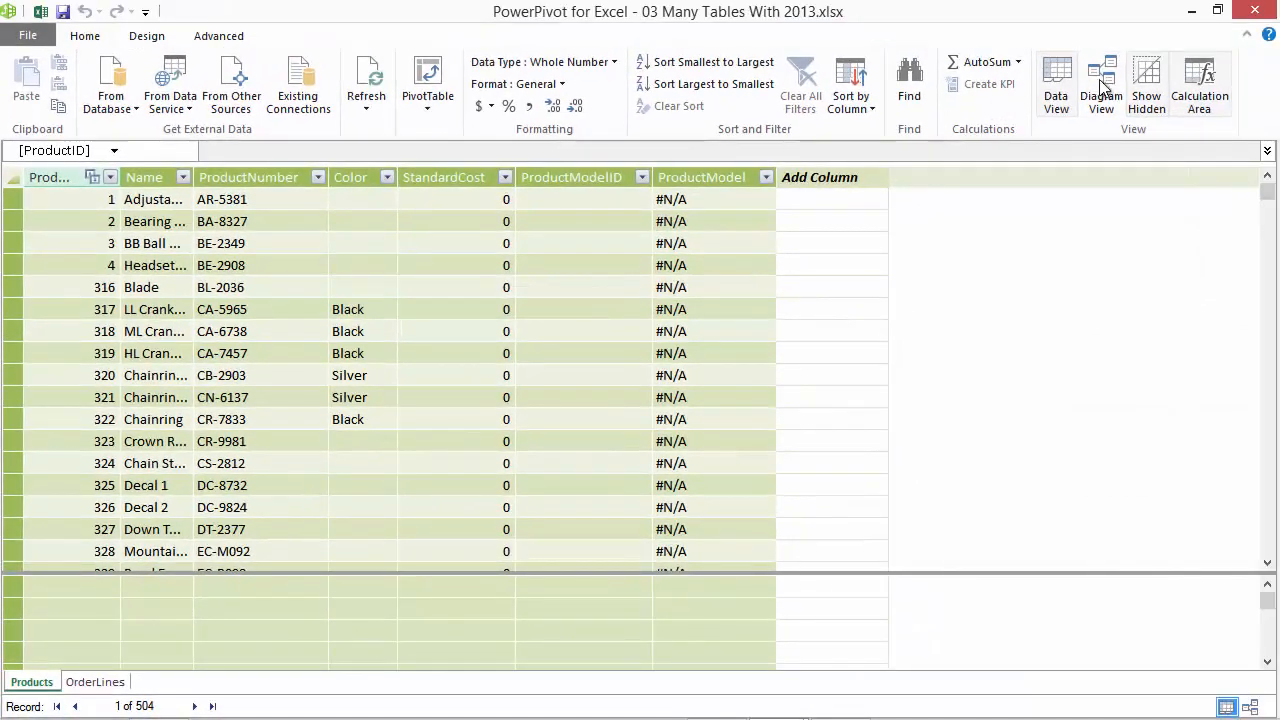
click(1110, 89)
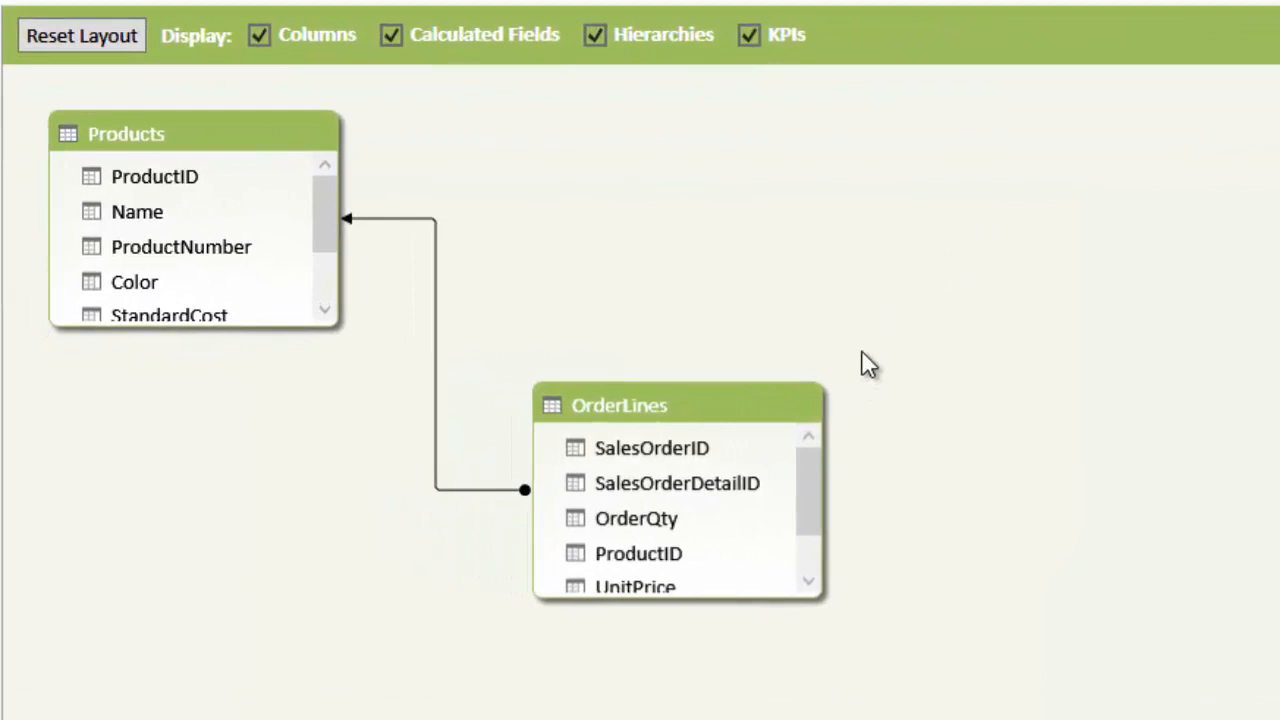
click(409, 218)
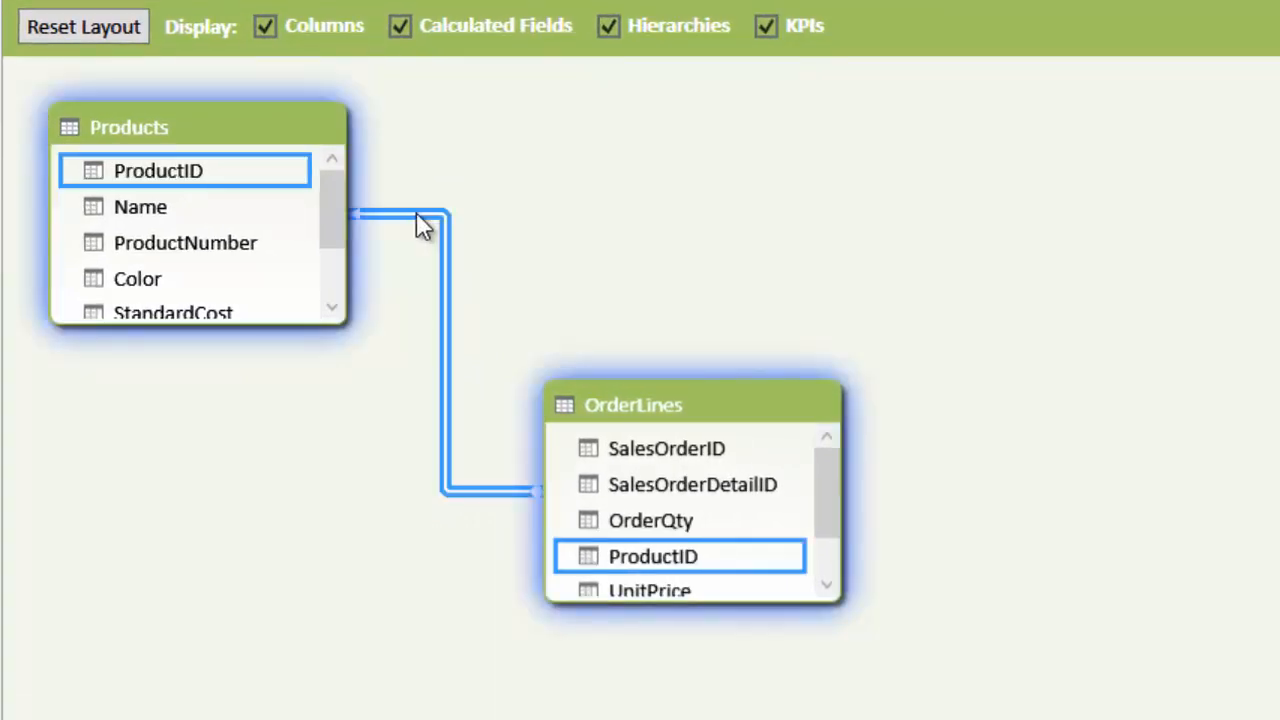